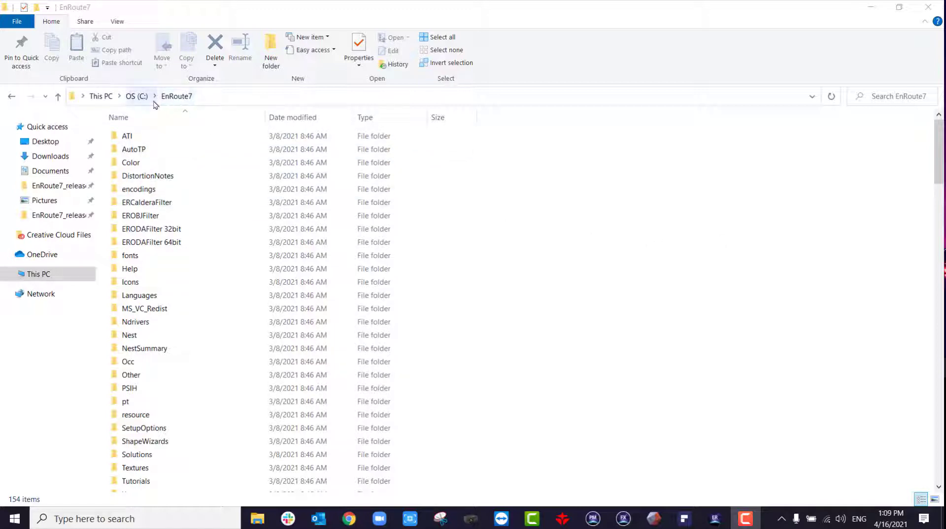
- Open the EnRoutePreferencesInterface XML file from C:\EnRoute7 in Notepad++ and review its File toolbar definition
left_click(618, 367)
scroll(570, 365, "down", 12)
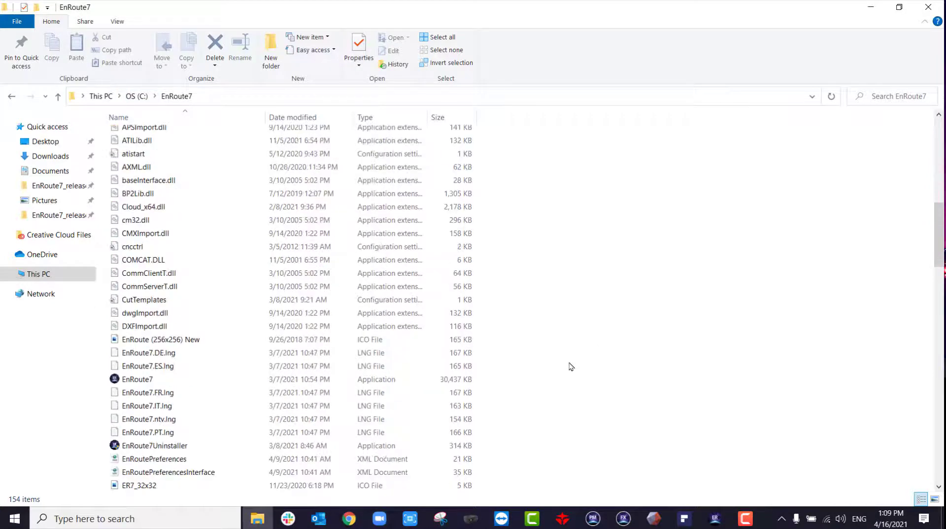
scroll(570, 366, "down", 5)
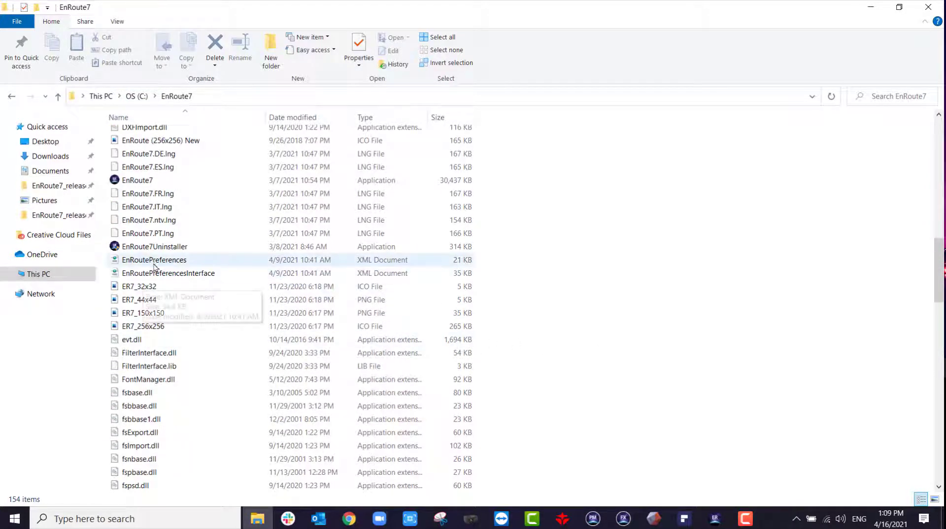
right_click(203, 275)
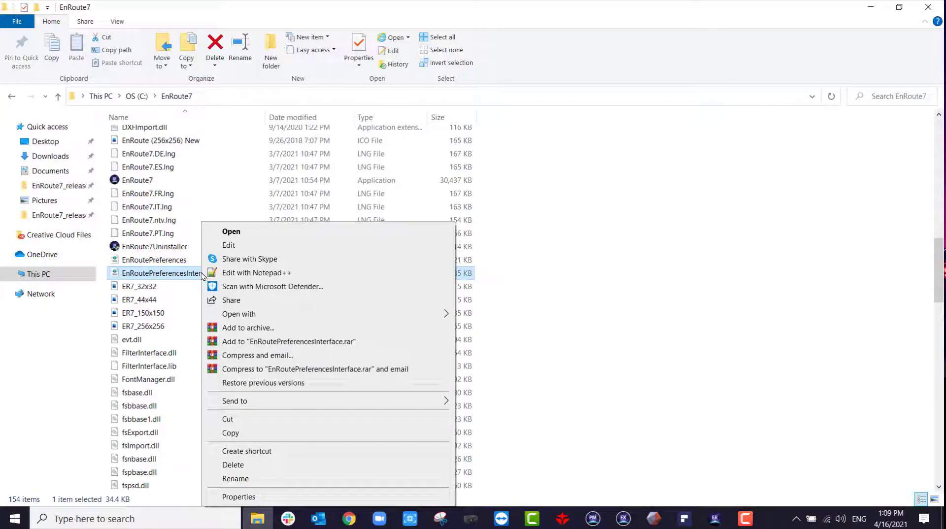
left_click(235, 274)
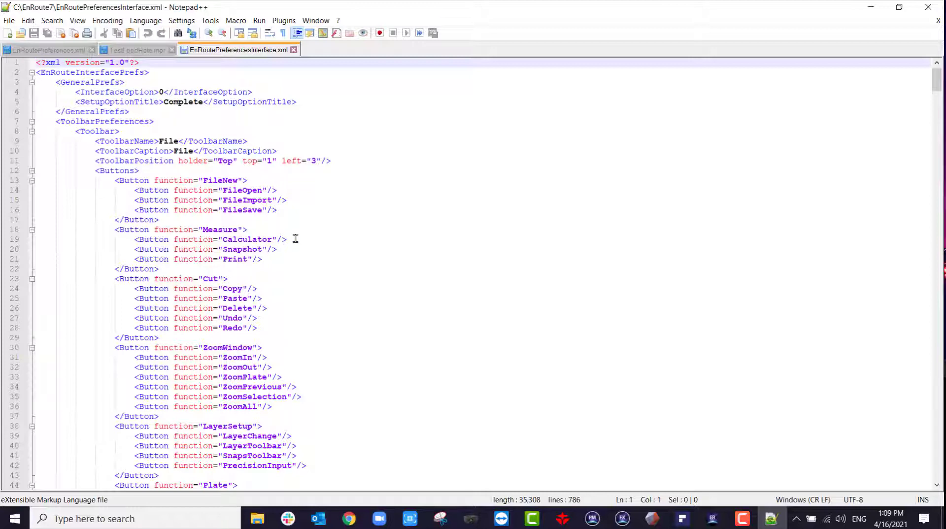
scroll(291, 241, "down", 3)
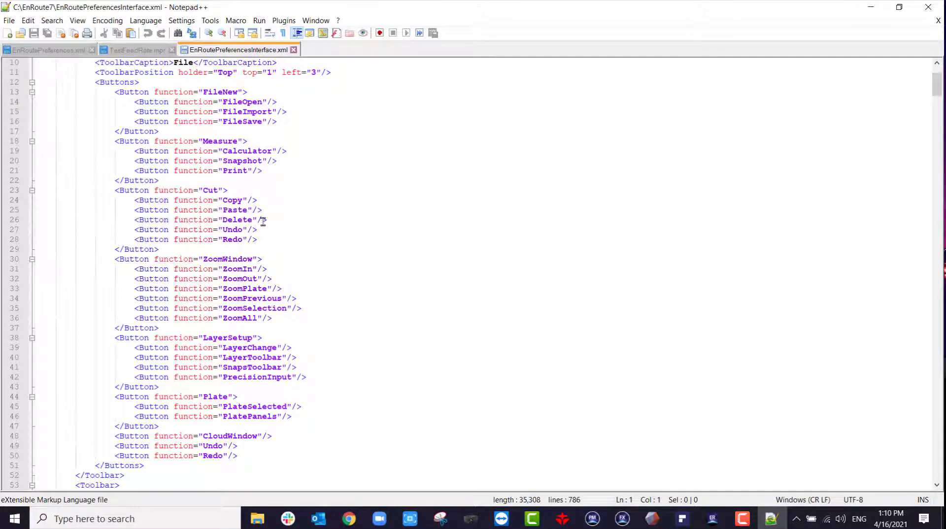
scroll(263, 222, "down", 1)
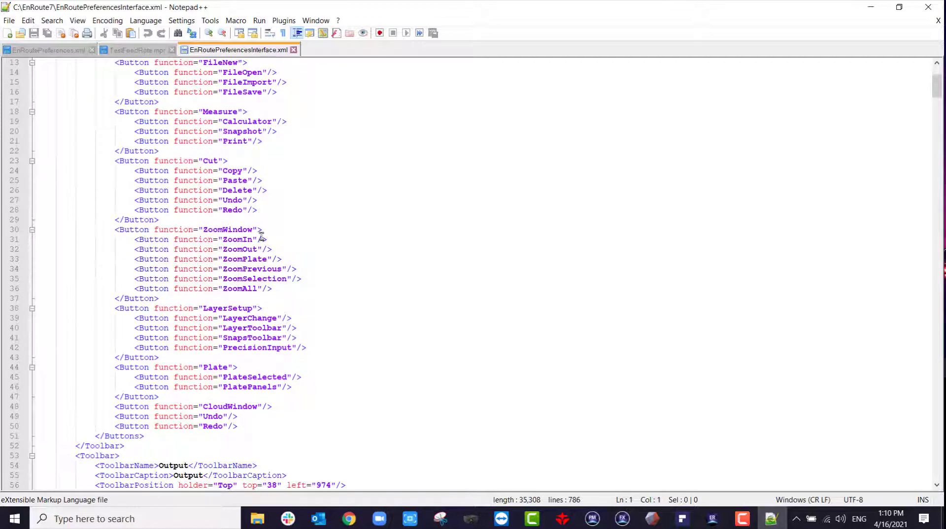
scroll(234, 250, "up", 3)
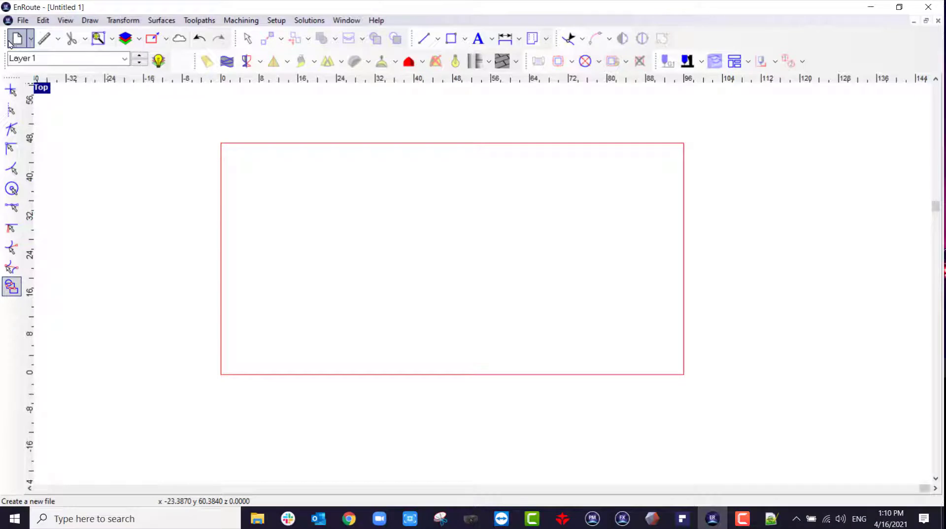
- Switch to EnRoute, undock the File toolbar onto the canvas, and dock it back at the start of the top toolbar row
left_click_drag(5, 40, 156, 179)
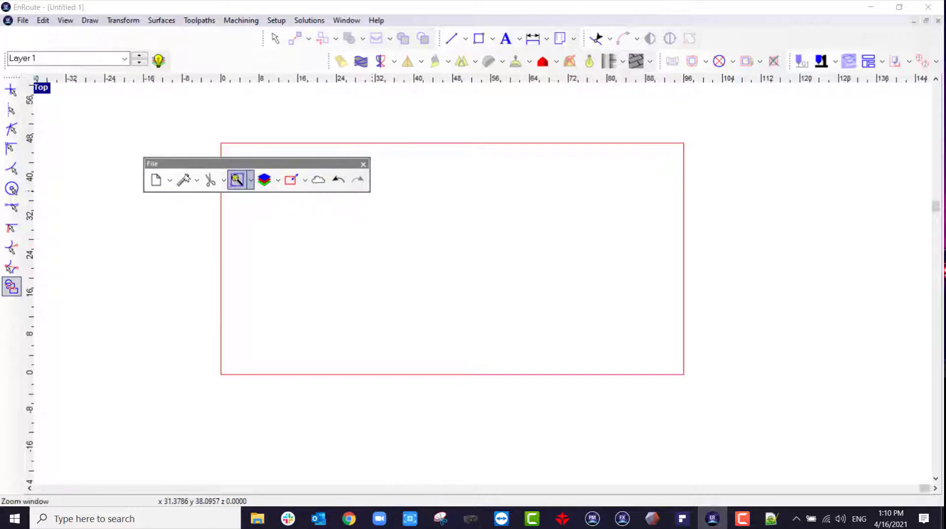
left_click_drag(153, 164, 45, 34)
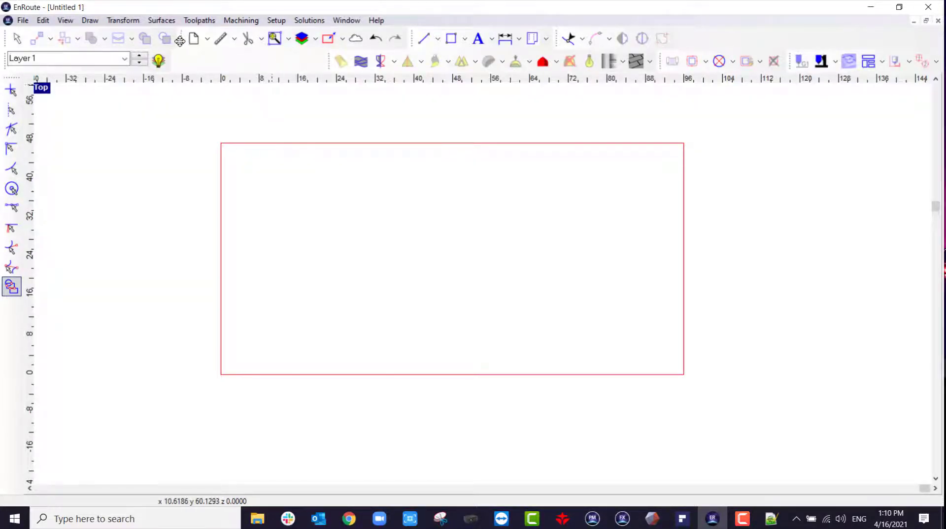
left_click_drag(182, 39, 2, 40)
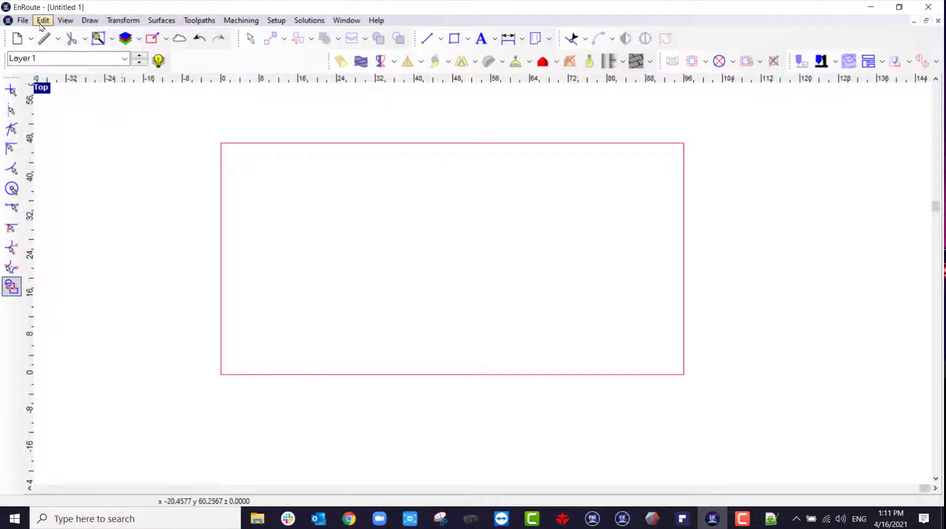
left_click(22, 20)
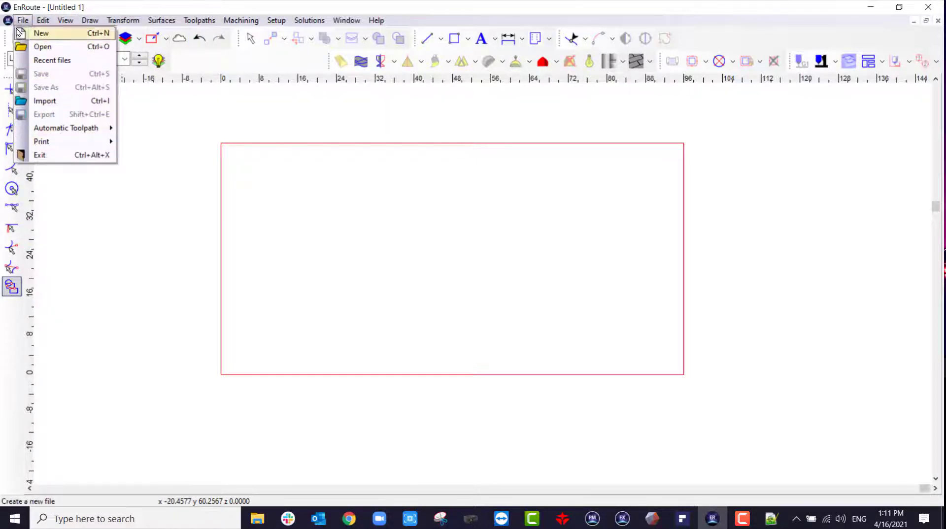
left_click(41, 33)
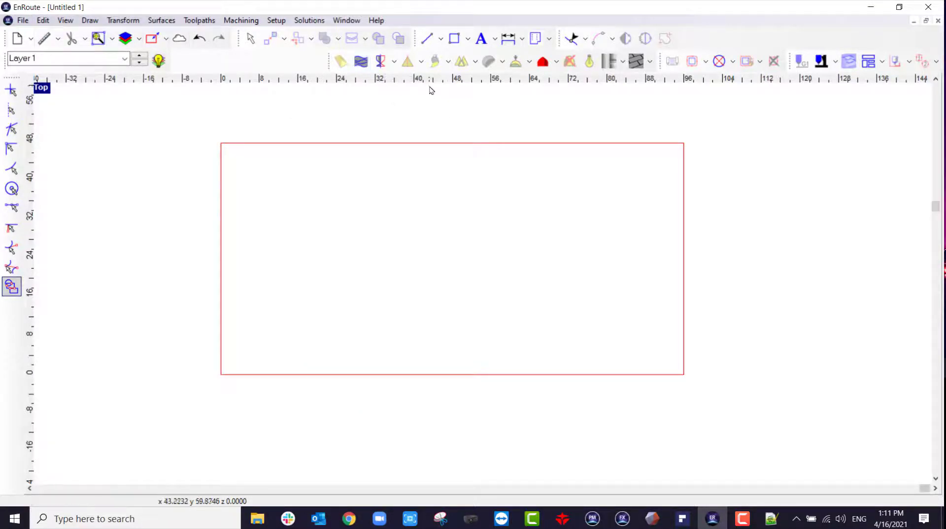
- Switch to Notepad++ and review the toolbar definitions in the XML, through to the File menu entries under MenuPreferences
left_click(771, 518)
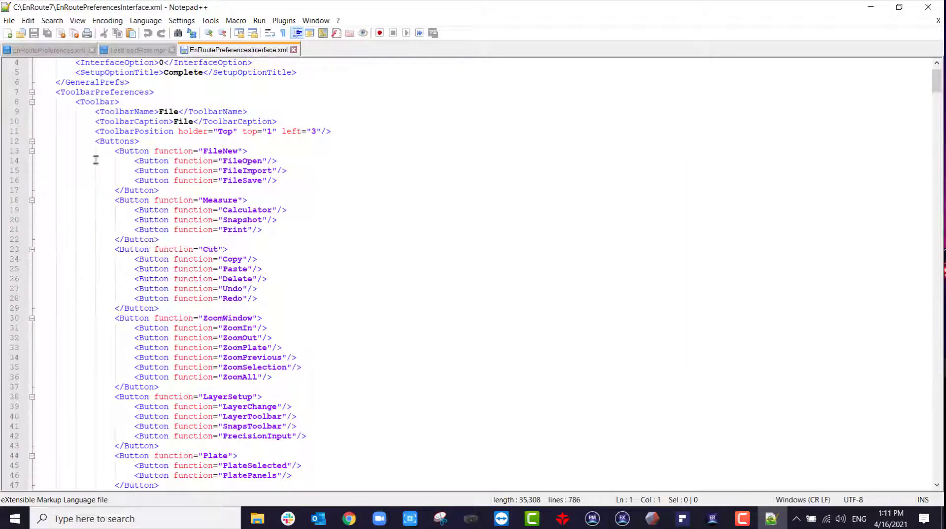
left_click_drag(120, 111, 130, 112)
left_click(308, 214)
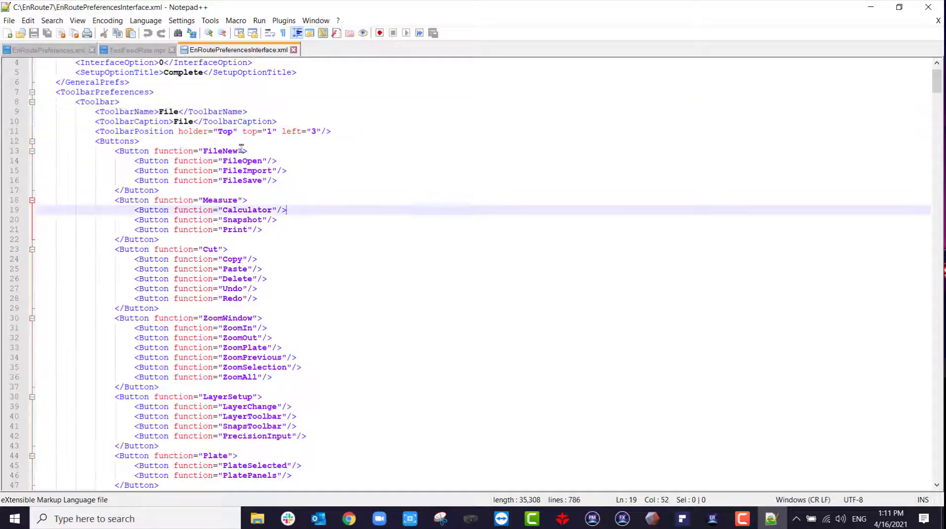
scroll(298, 228, "down", 2)
scroll(298, 228, "down", 9)
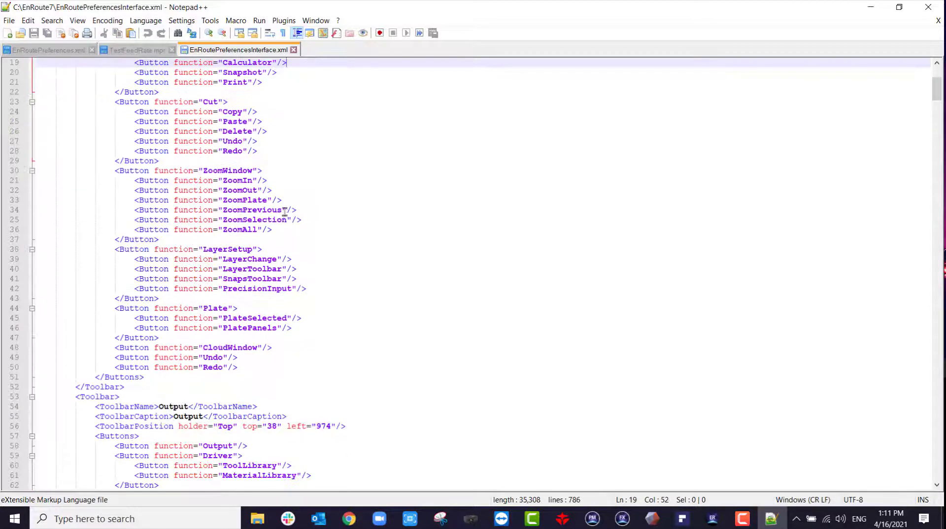
scroll(275, 188, "down", 20)
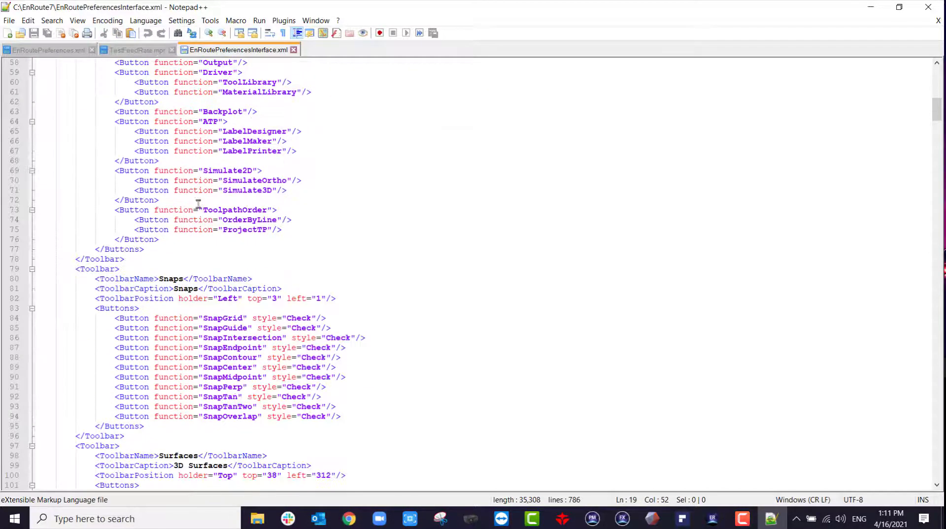
scroll(214, 224, "down", 3)
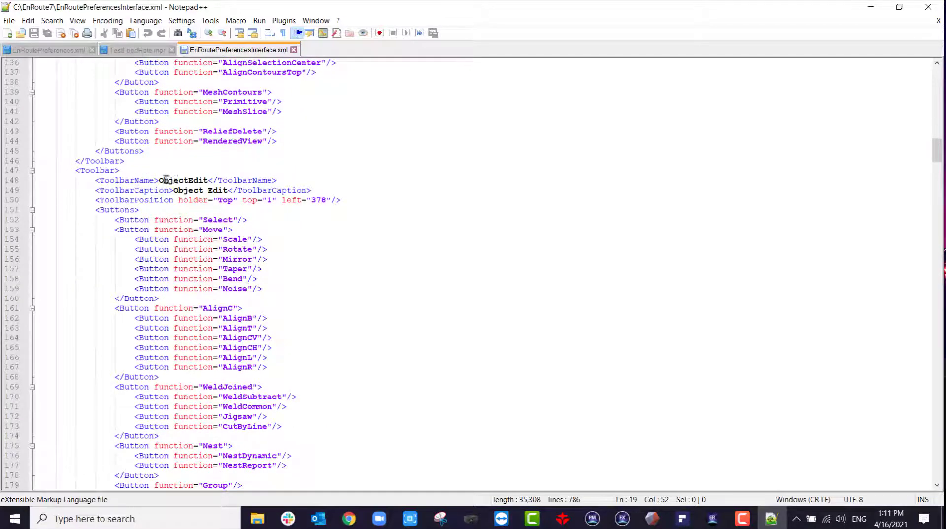
scroll(186, 178, "down", 20)
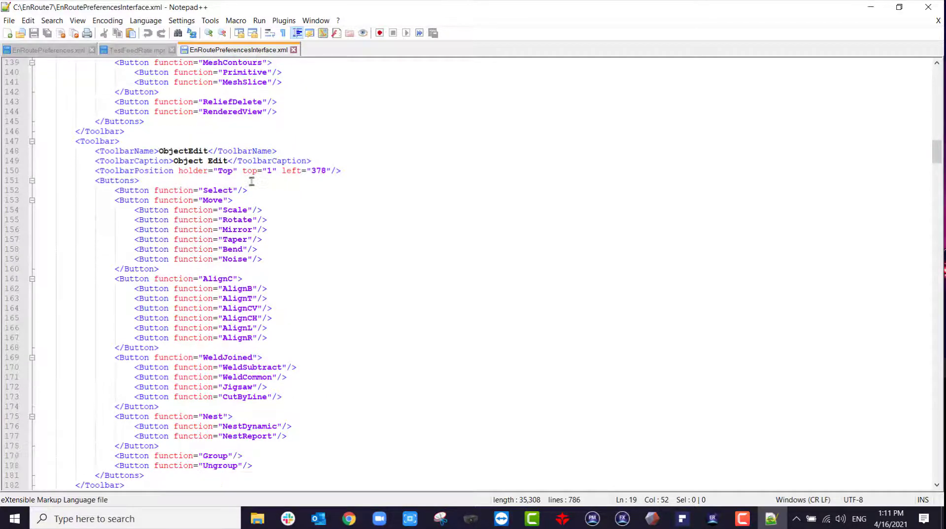
scroll(338, 316, "down", 1)
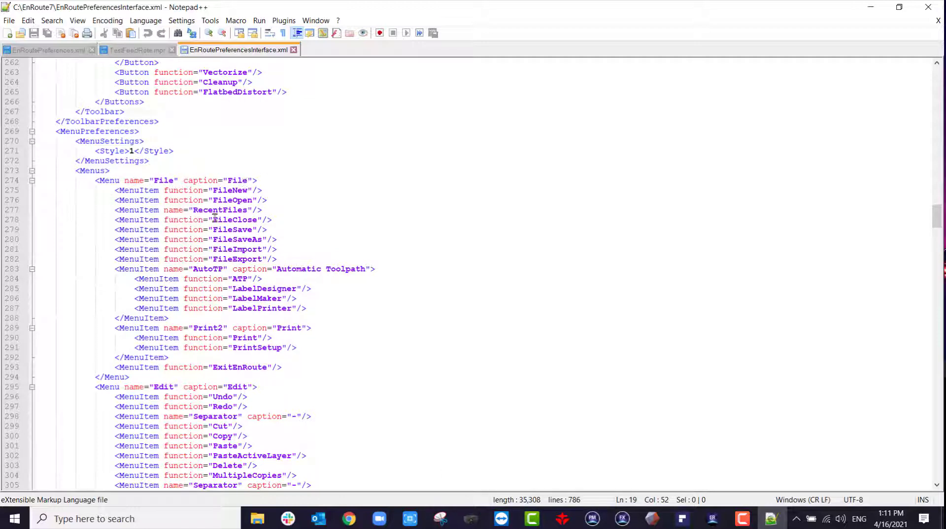
- Switch to EnRoute to view the commands in its File menu, and return to the XML file in Notepad++
left_click(708, 521)
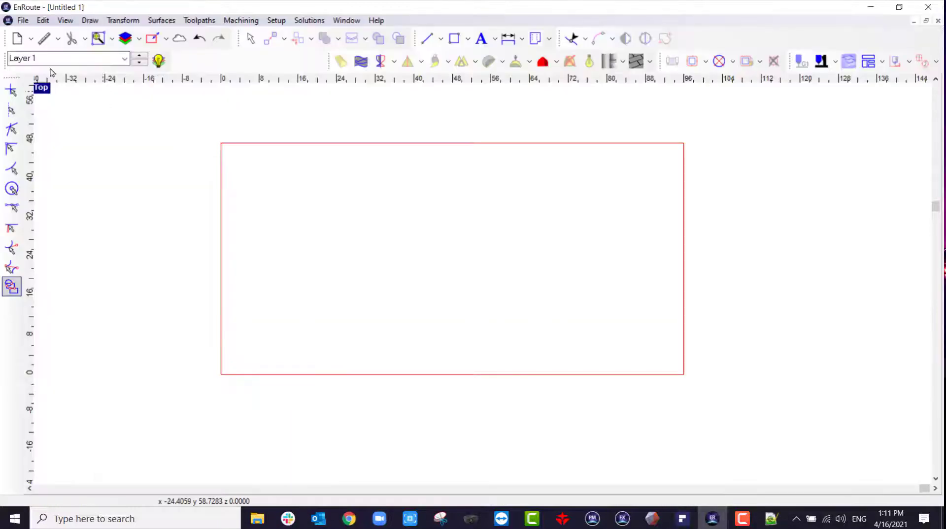
left_click(23, 20)
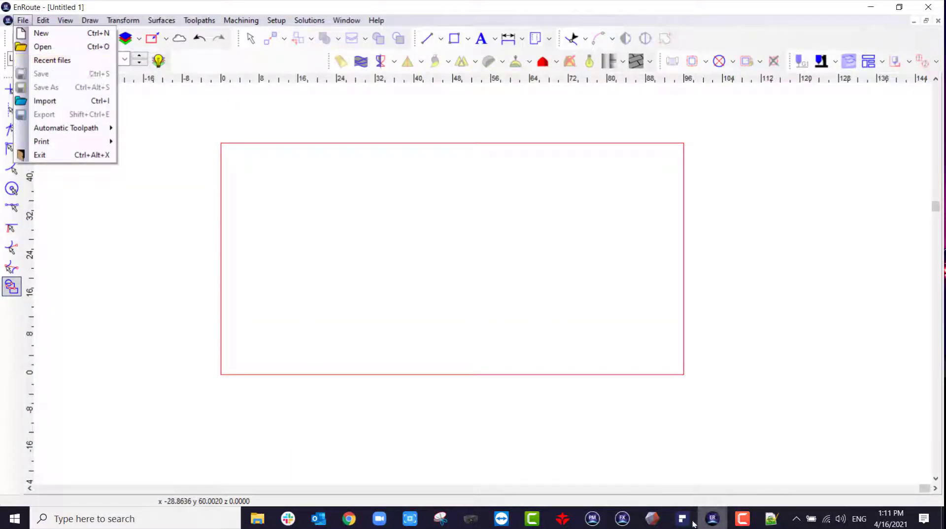
left_click(769, 519)
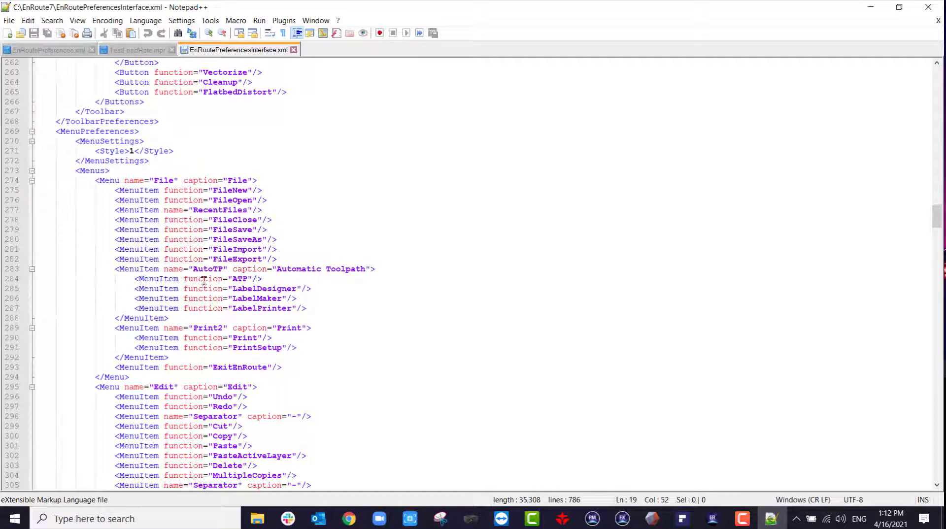
- Remove the closing slash from the ATP menu item under Automatic Toolpath, and put it back before the bracket
left_click(257, 279)
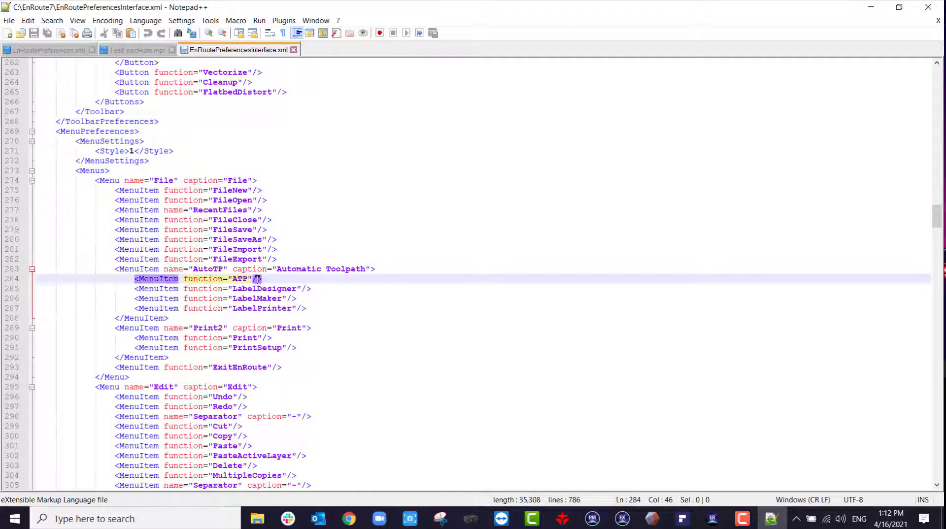
key("BackSpace")
left_click(321, 298)
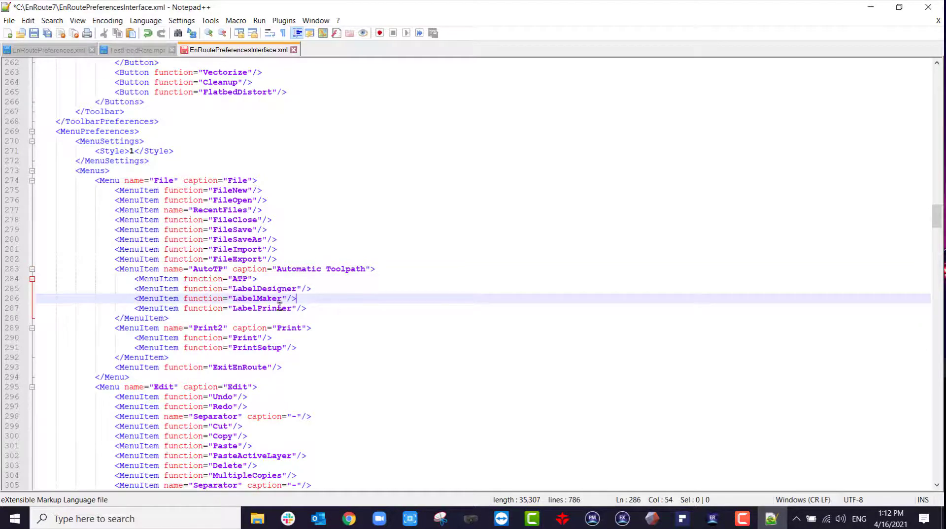
left_click(251, 280)
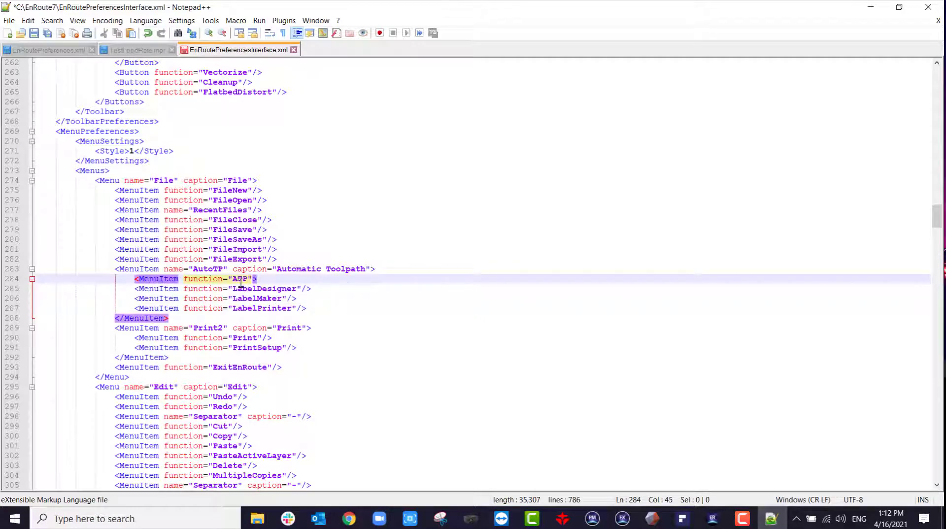
type("/")
left_click(271, 298)
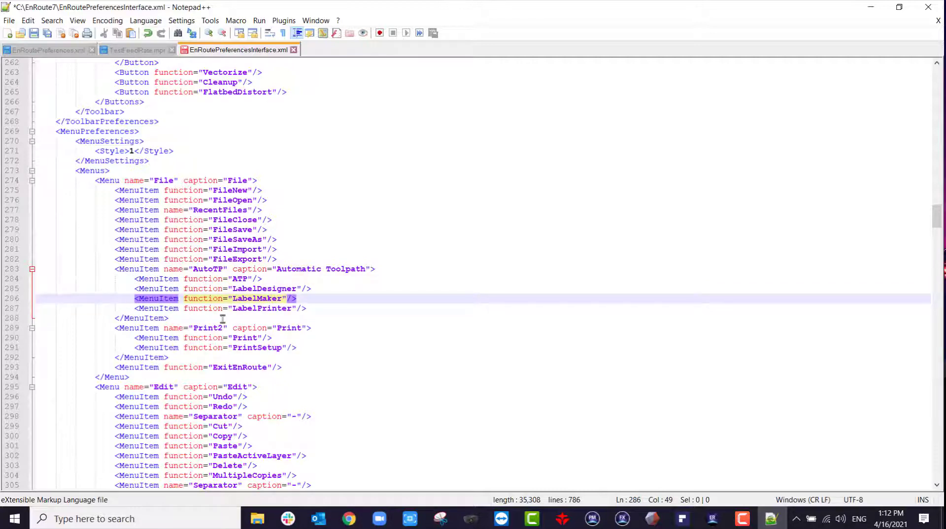
- Review the remaining menu definitions in the XML, including the style="Check" attributes of the ruler items in the View menu
scroll(223, 319, "down", 17)
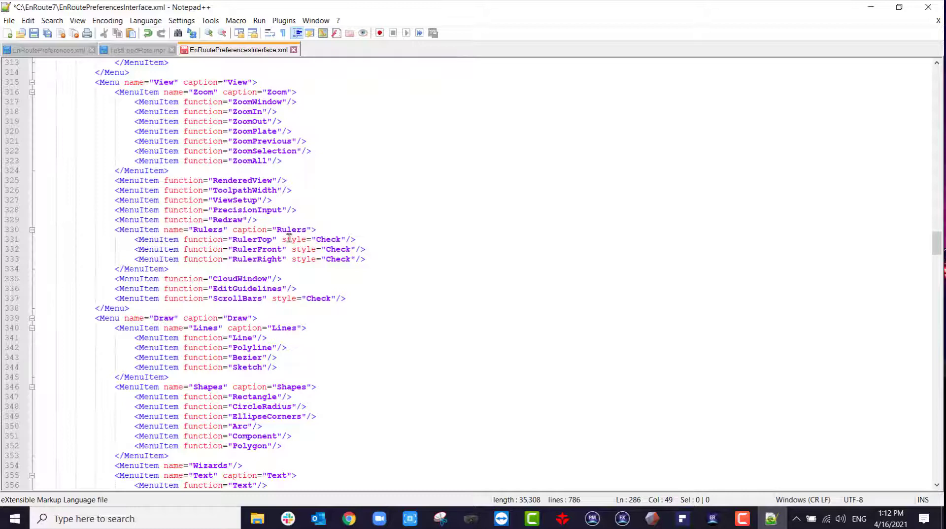
left_click_drag(282, 239, 337, 237)
left_click(403, 247)
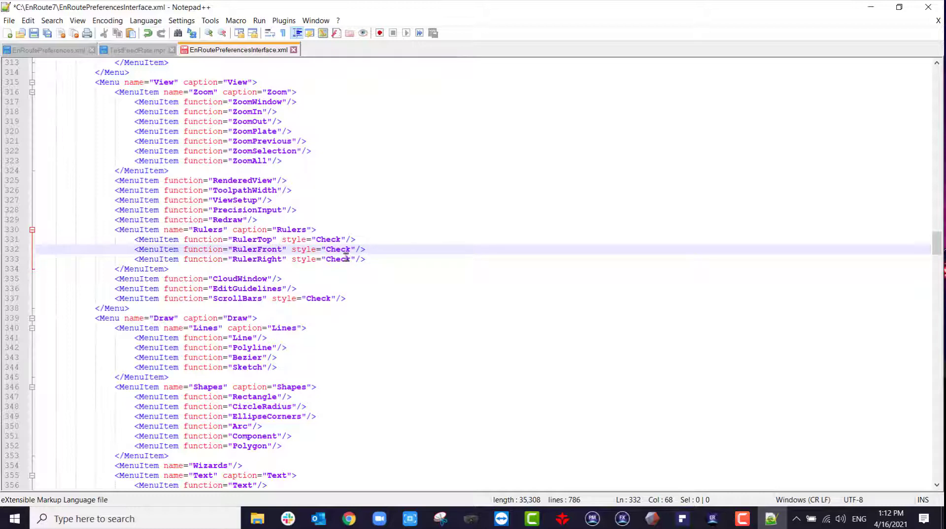
scroll(347, 258, "down", 5)
scroll(289, 209, "down", 20)
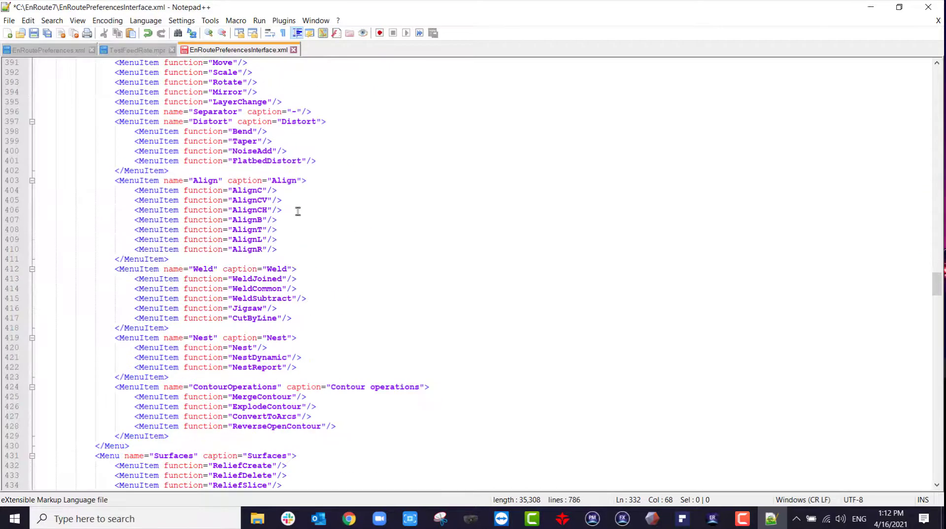
scroll(310, 236, "up", 15)
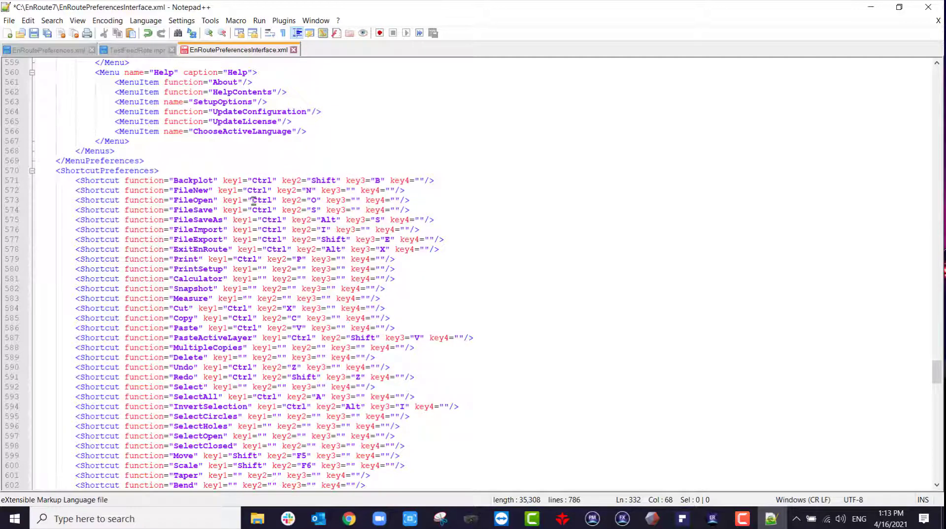
- Review the key assignments of the functions listed under ShortcutPreferences in the XML, and switch to EnRoute
scroll(252, 201, "down", 7)
scroll(194, 202, "down", 13)
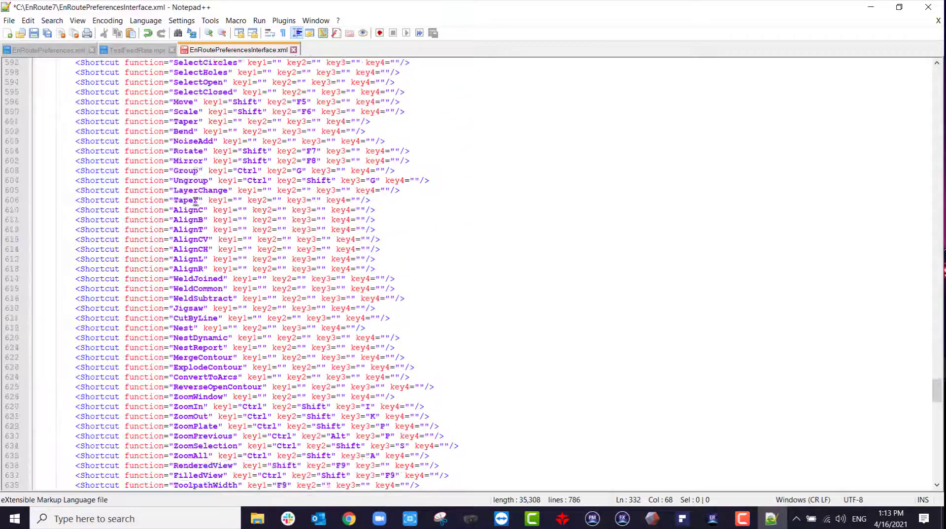
scroll(230, 260, "down", 11)
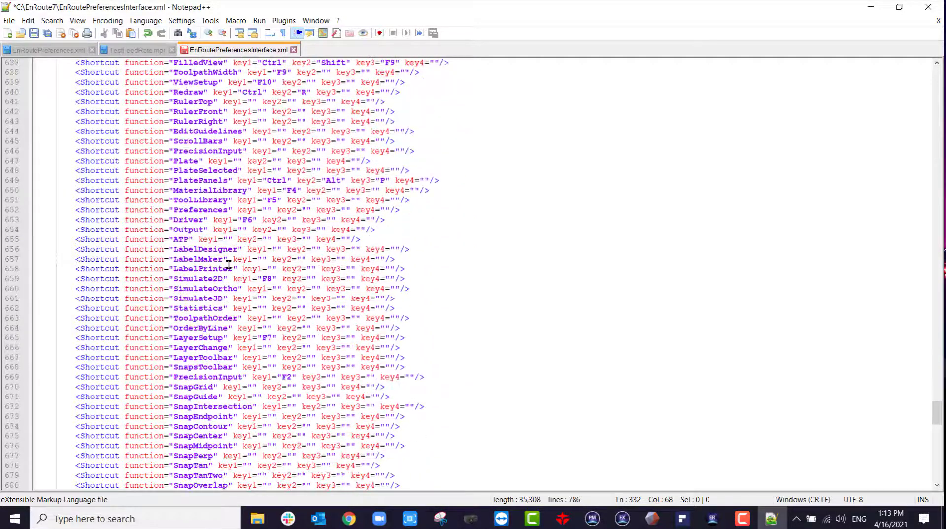
scroll(228, 264, "down", 12)
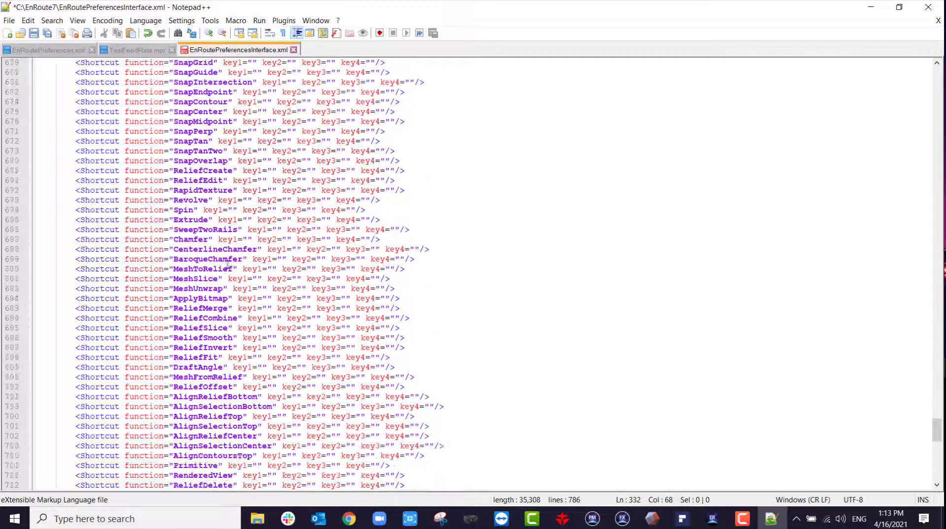
scroll(227, 265, "down", 1)
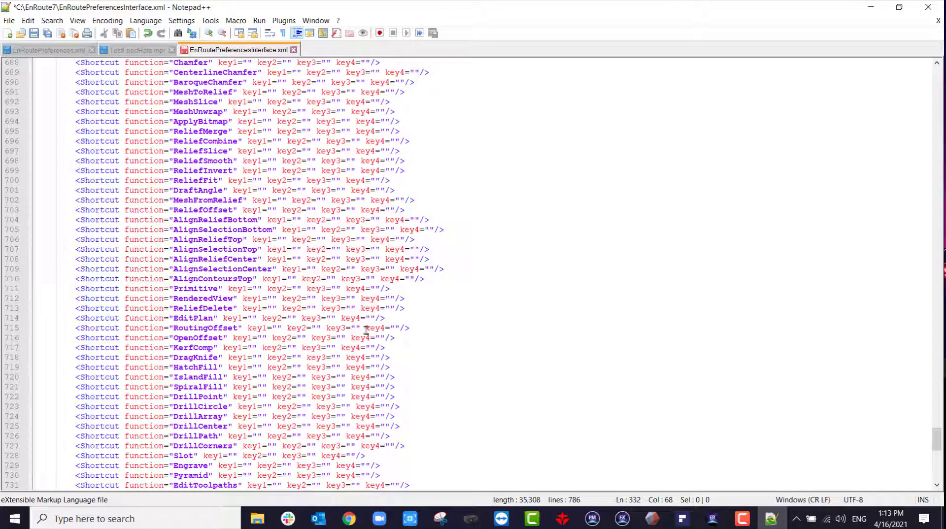
scroll(366, 330, "down", 18)
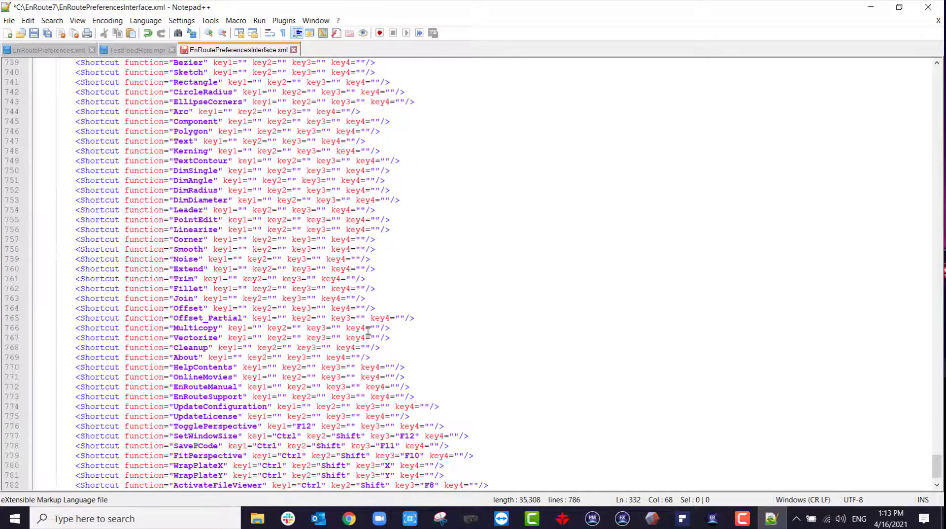
scroll(368, 330, "up", 20)
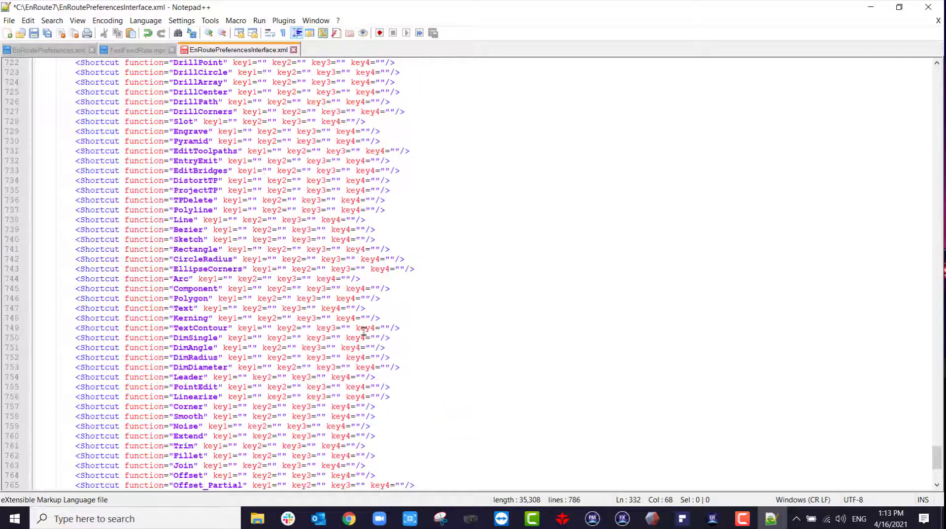
scroll(356, 320, "up", 7)
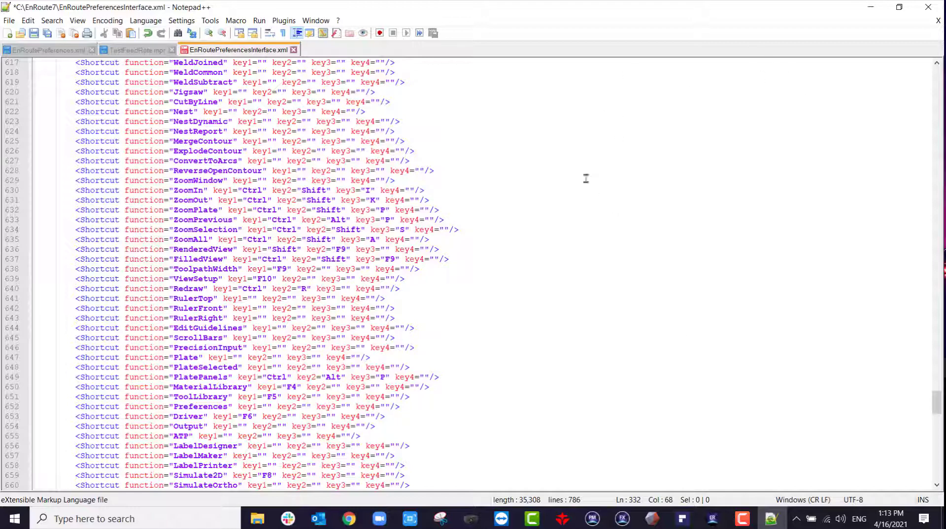
left_click(713, 518)
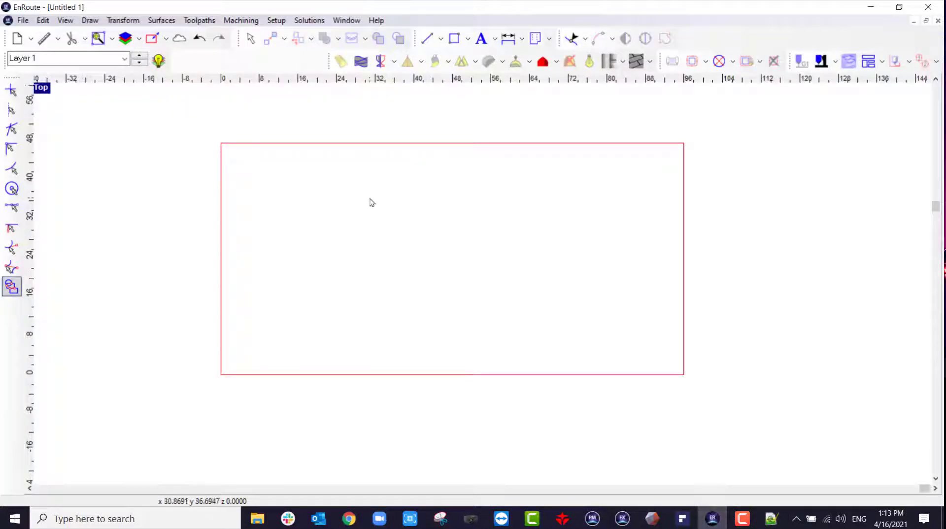